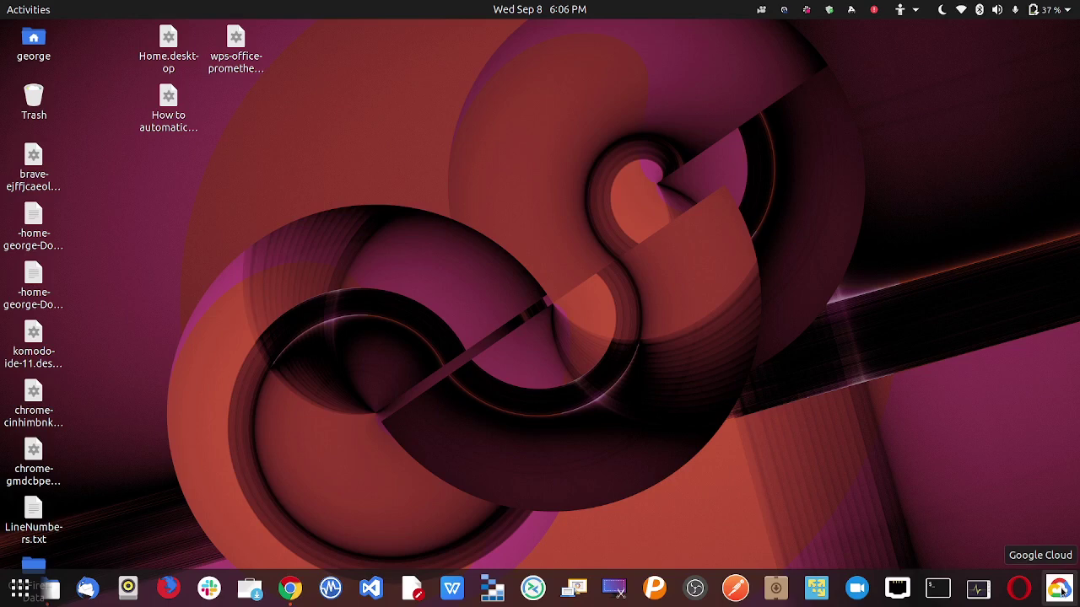
# Launch the Google Cloud desktop app, then resize its window and move it higher on the desktop
pyautogui.click(1060, 588)
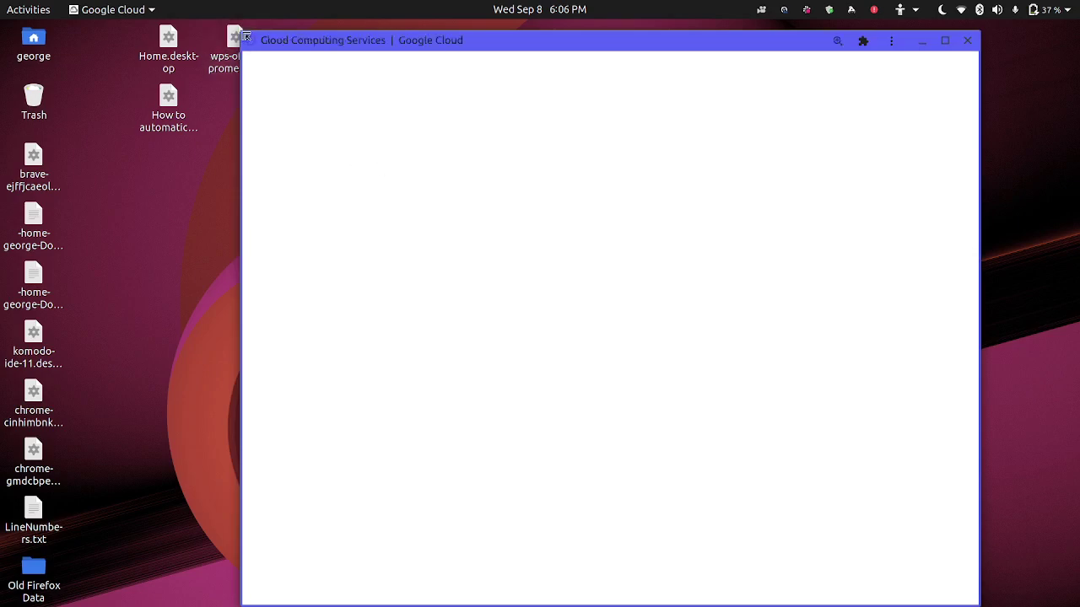
pyautogui.moveTo(245, 37); pyautogui.dragTo(191, 88)
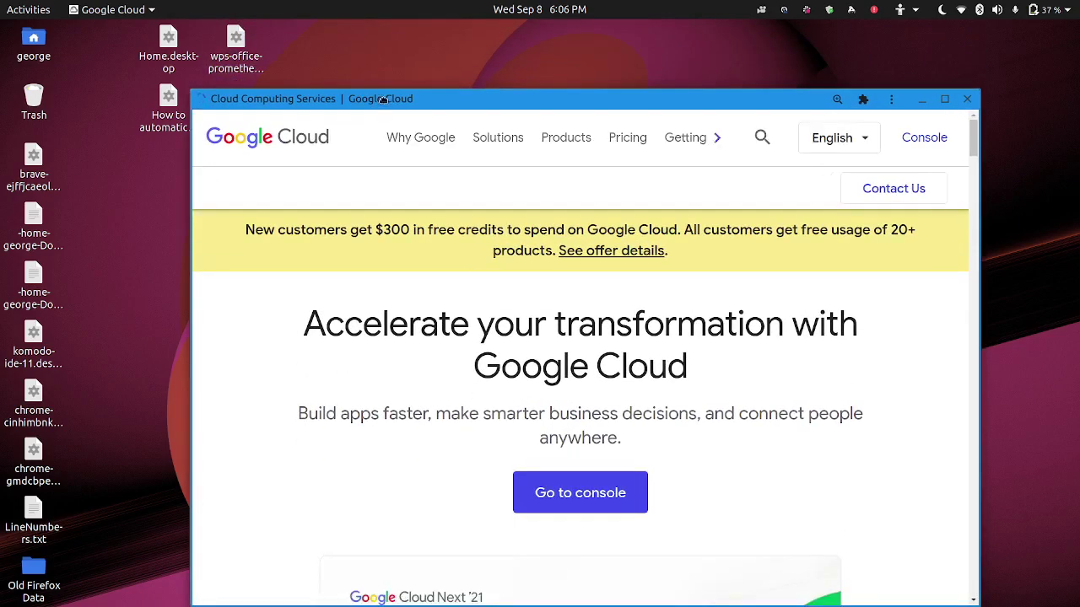
pyautogui.moveTo(382, 99); pyautogui.dragTo(345, 53)
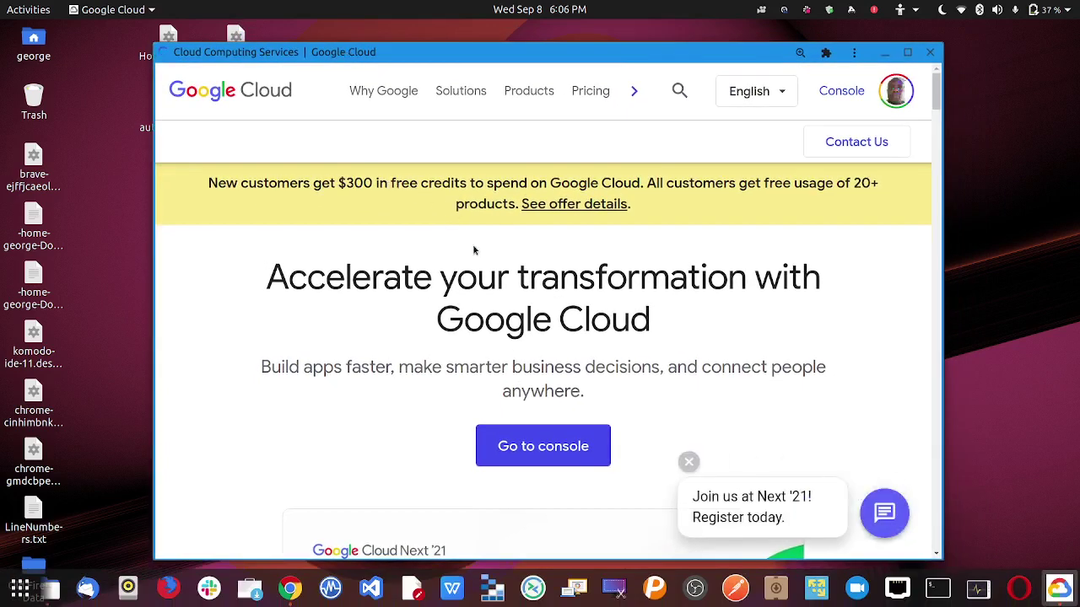
# Look through the Google Cloud home page, from the free credits banner to the section on leading companies
pyautogui.scroll(-2, 477, 254)
pyautogui.scroll(1, 536, 262)
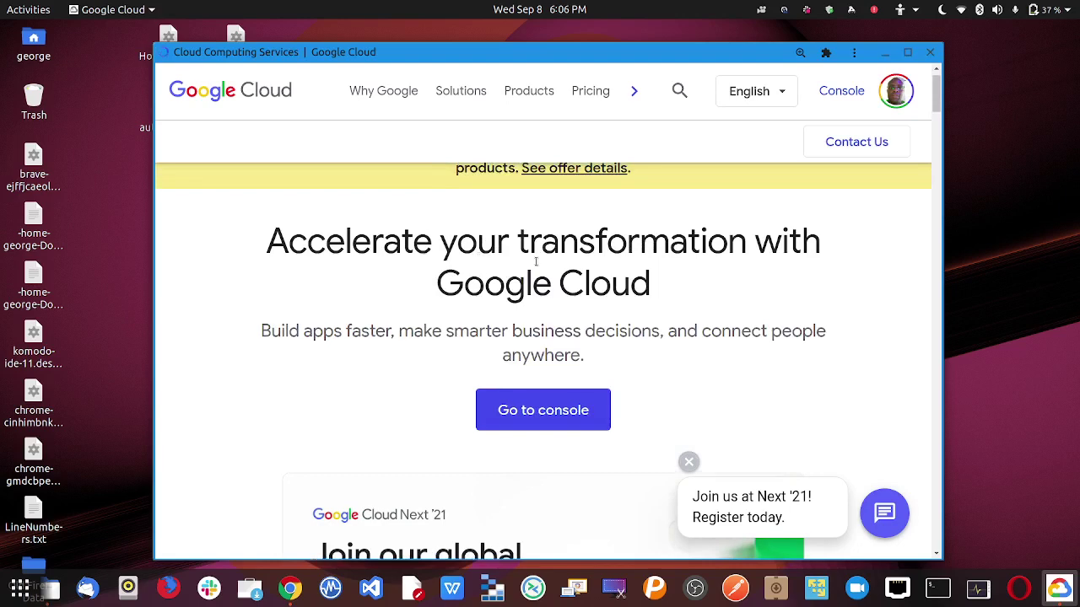
pyautogui.scroll(1, 536, 261)
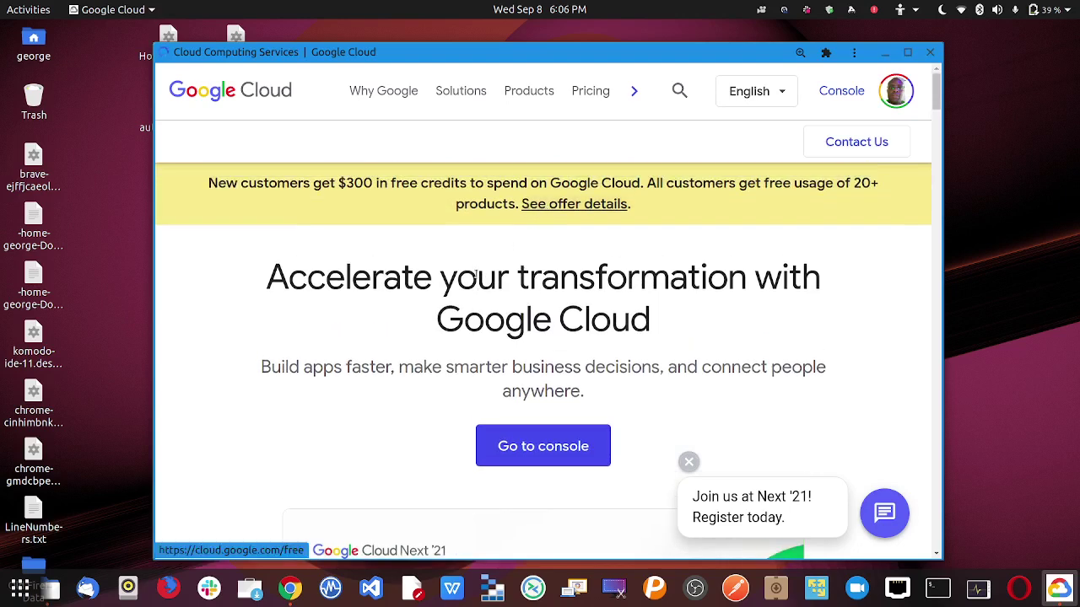
pyautogui.scroll(-5, 468, 282)
pyautogui.scroll(-3, 468, 282)
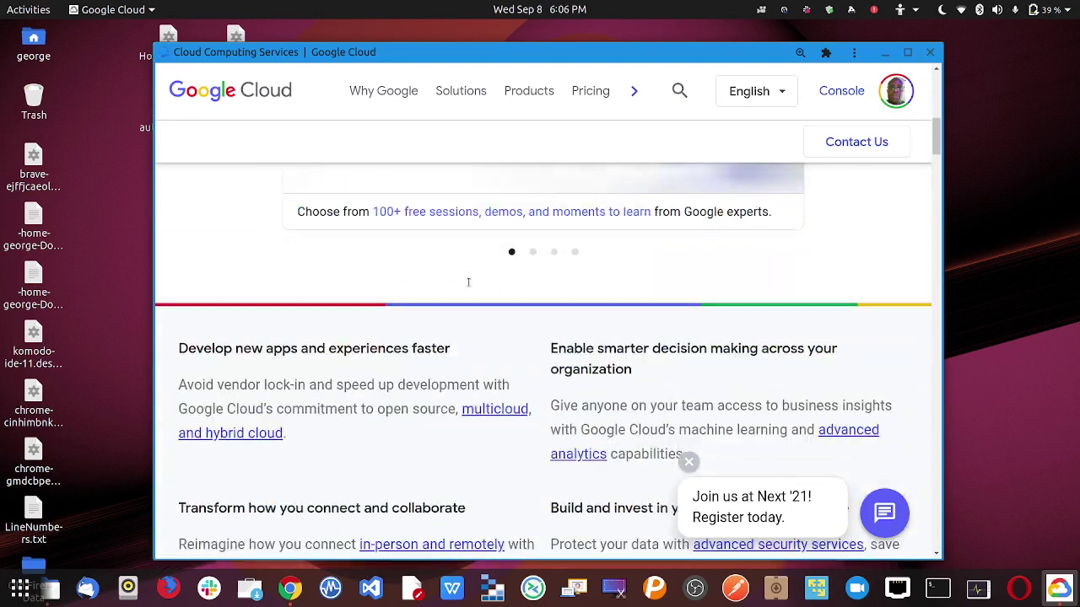
pyautogui.scroll(-2, 468, 284)
pyautogui.scroll(-1, 468, 286)
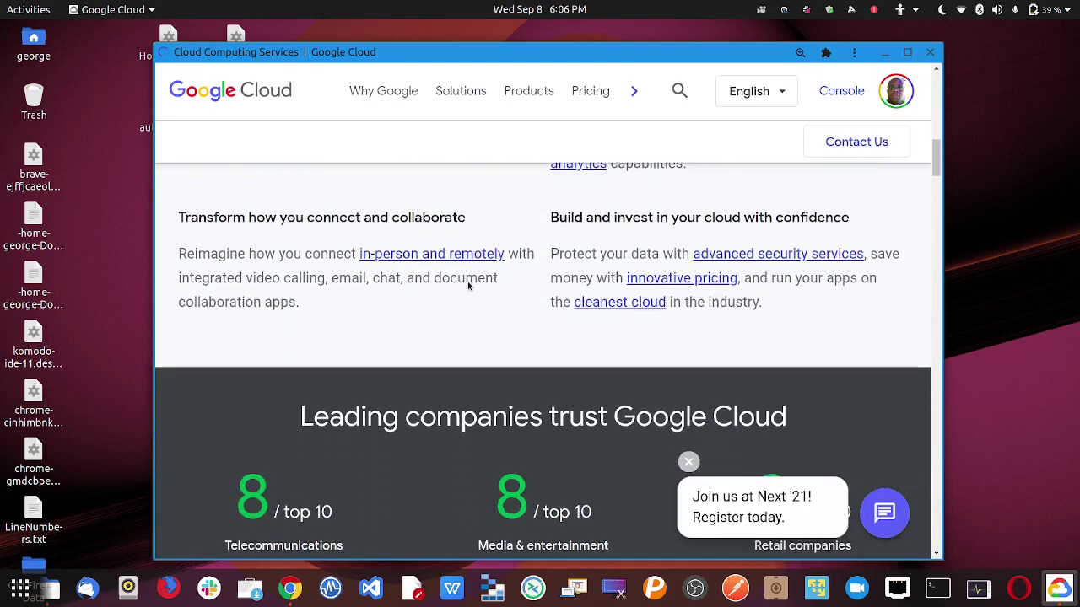
pyautogui.scroll(-3, 468, 286)
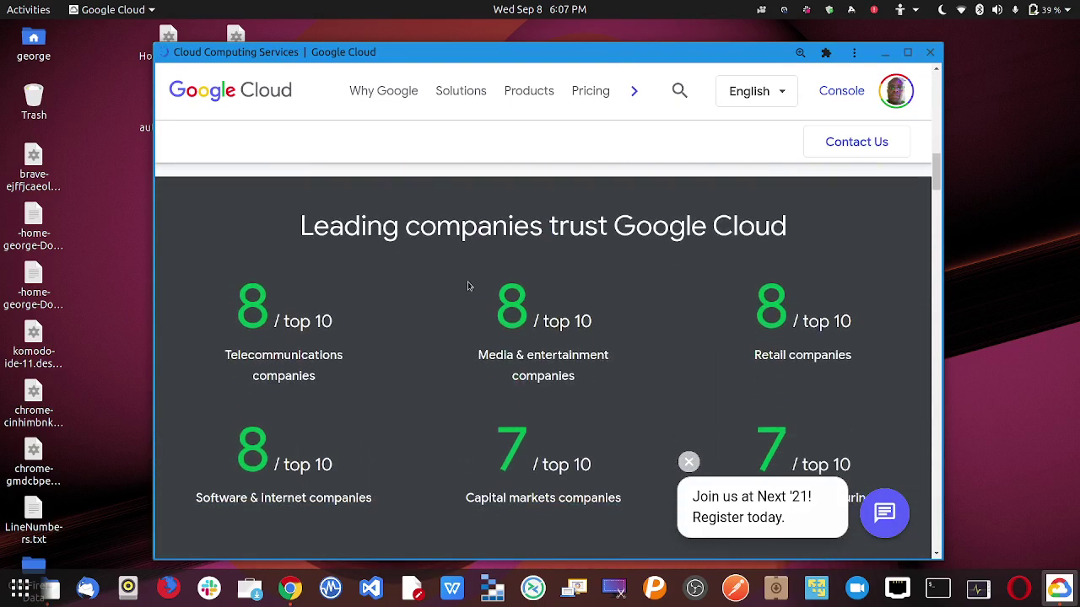
pyautogui.scroll(4, 469, 286)
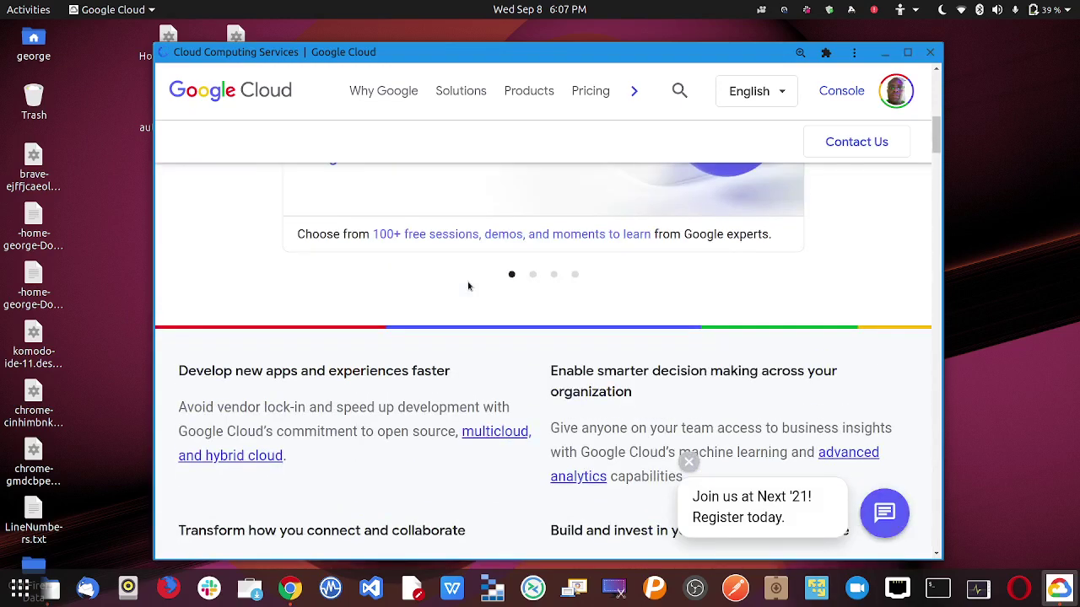
pyautogui.scroll(6, 468, 286)
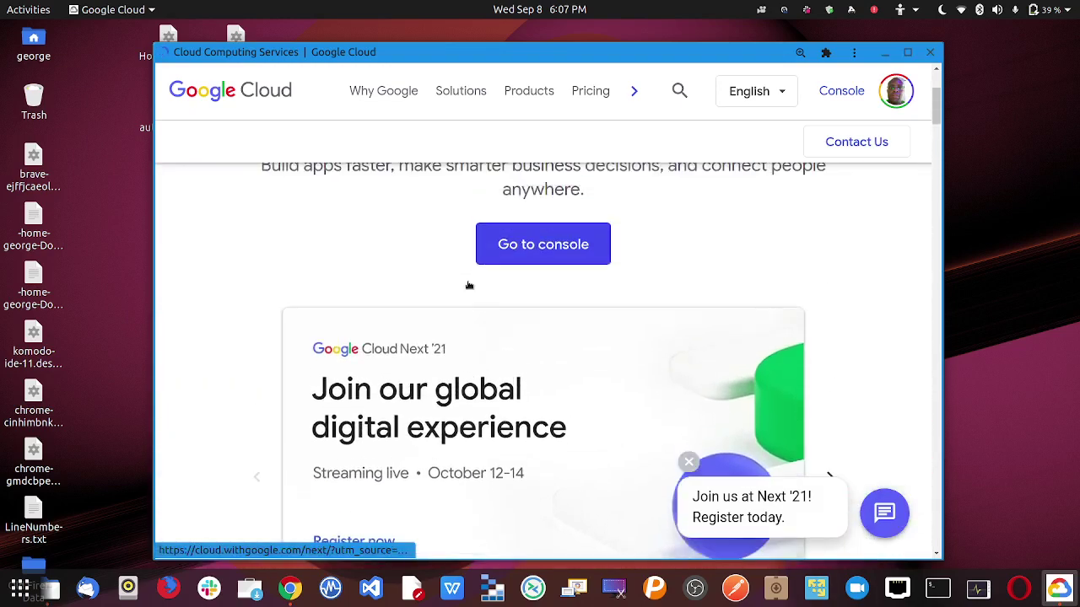
pyautogui.scroll(2, 469, 286)
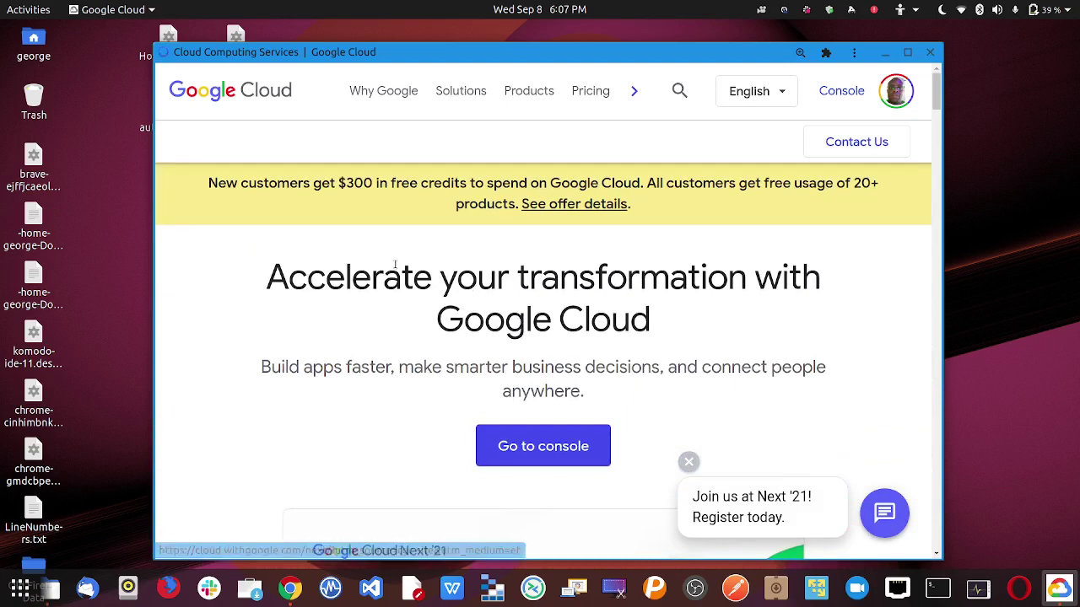
# Open the free credits offer details and review the Free Tier products and their usage limits
pyautogui.click(561, 204)
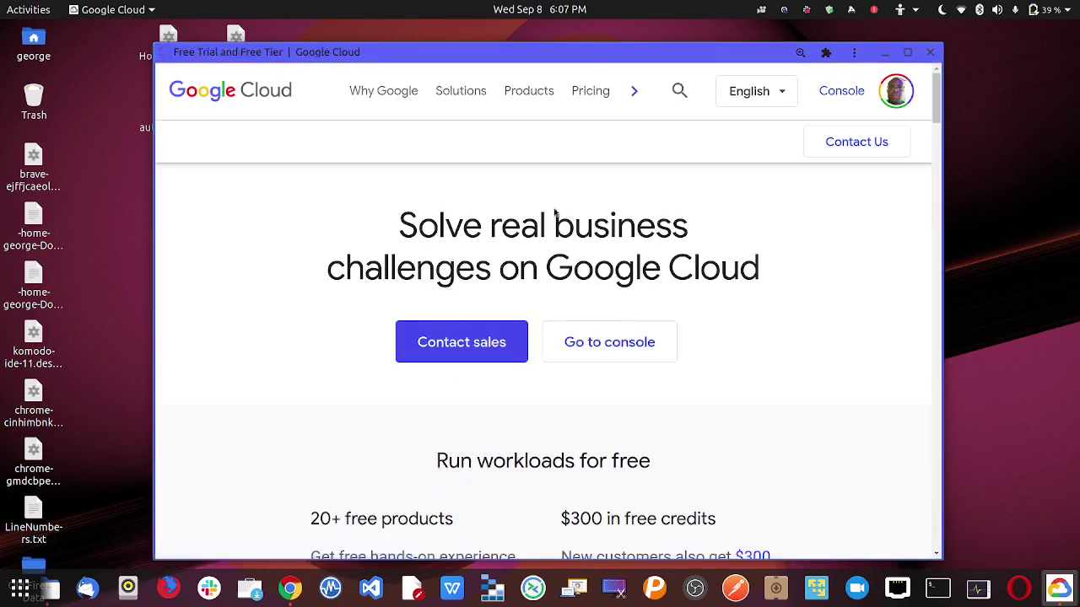
pyautogui.scroll(-5, 342, 346)
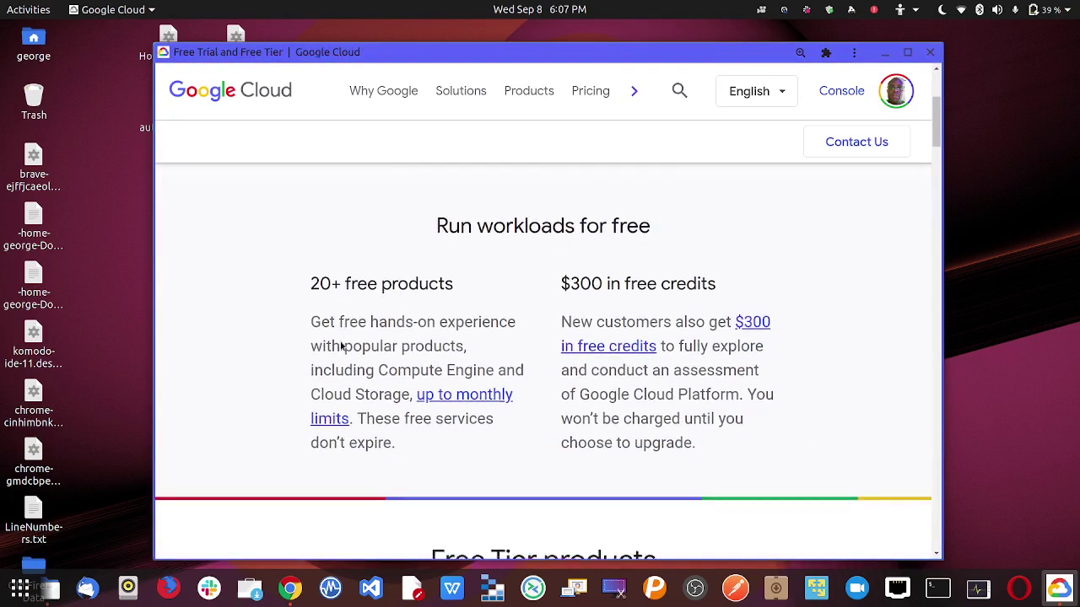
pyautogui.scroll(-6, 410, 331)
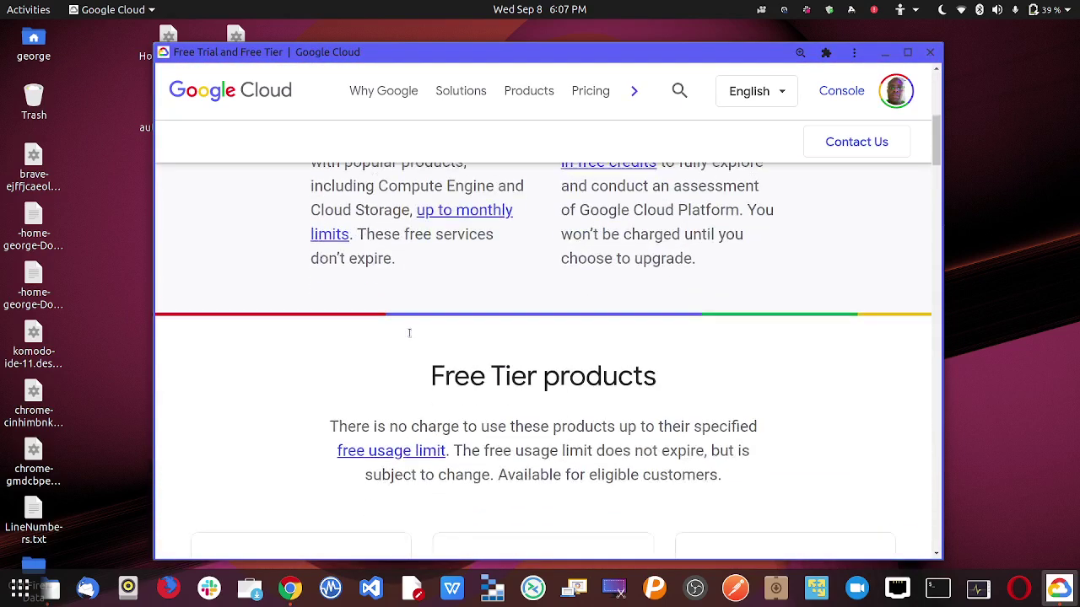
pyautogui.scroll(-5, 410, 333)
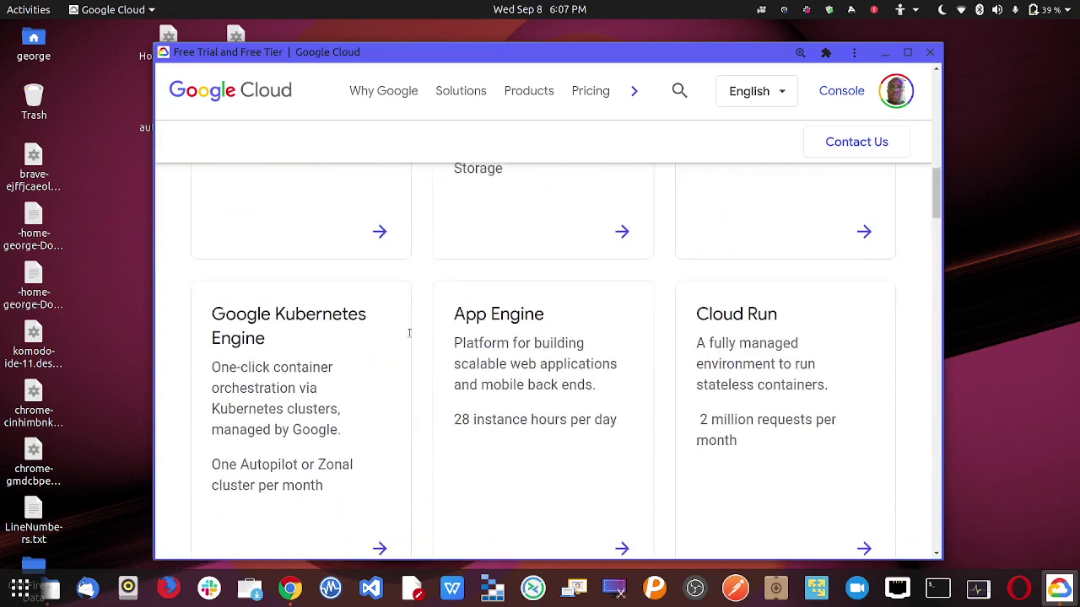
pyautogui.scroll(4, 410, 336)
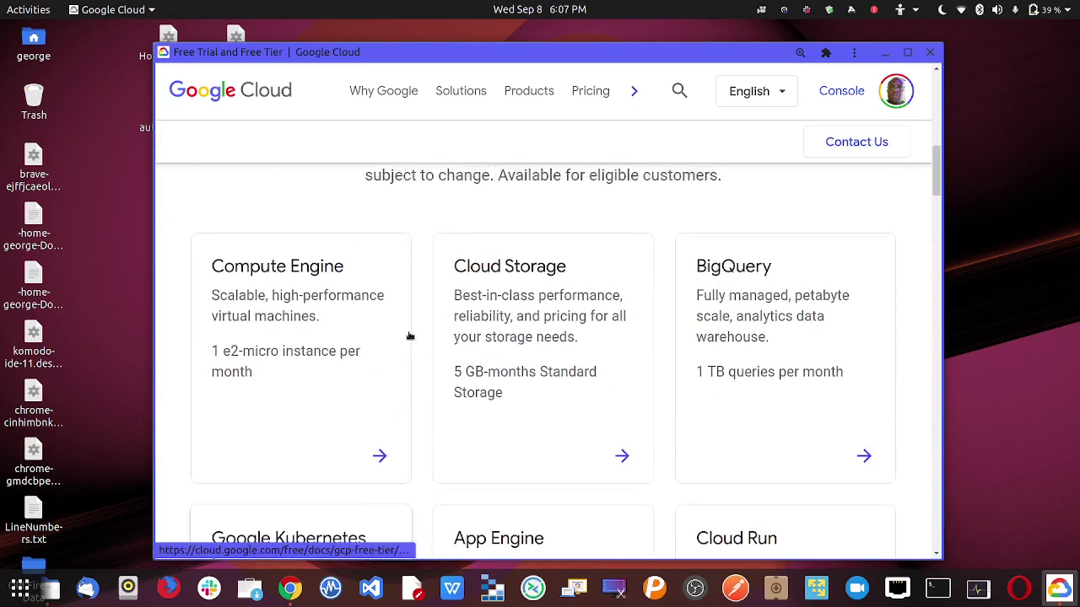
pyautogui.scroll(-3, 410, 336)
pyautogui.scroll(4, 410, 336)
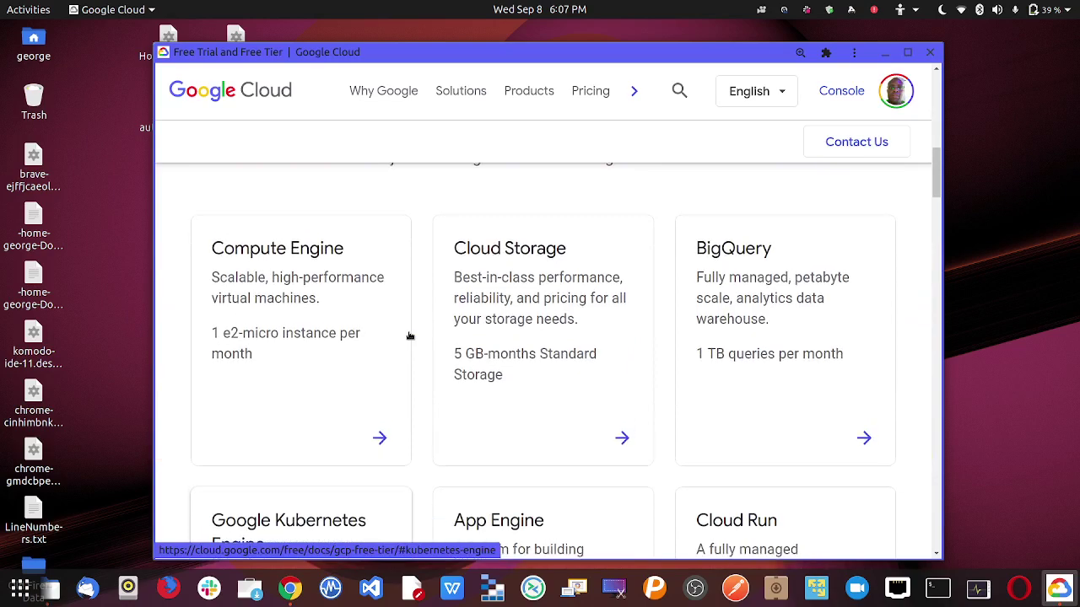
pyautogui.scroll(-3, 410, 336)
pyautogui.scroll(-4, 410, 336)
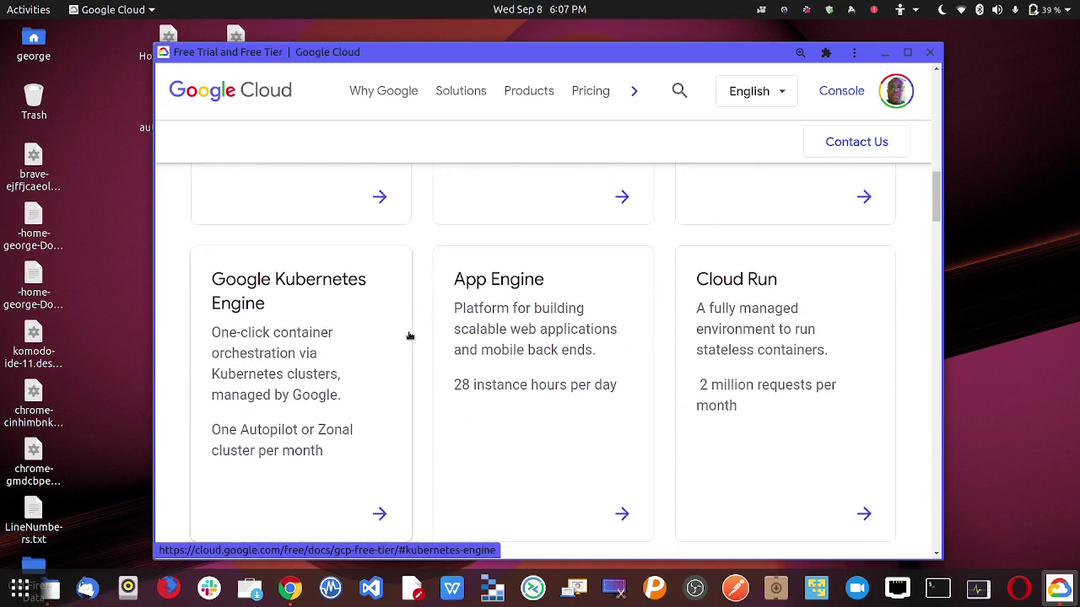
pyautogui.scroll(7, 410, 336)
pyautogui.scroll(-7, 410, 336)
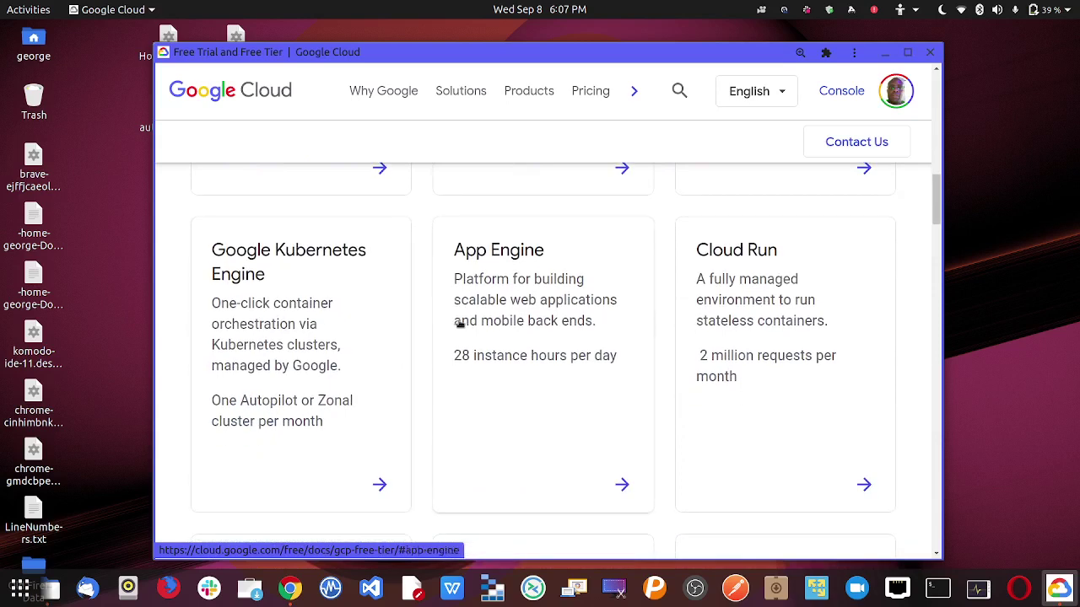
pyautogui.scroll(-3, 612, 297)
pyautogui.scroll(-3, 615, 297)
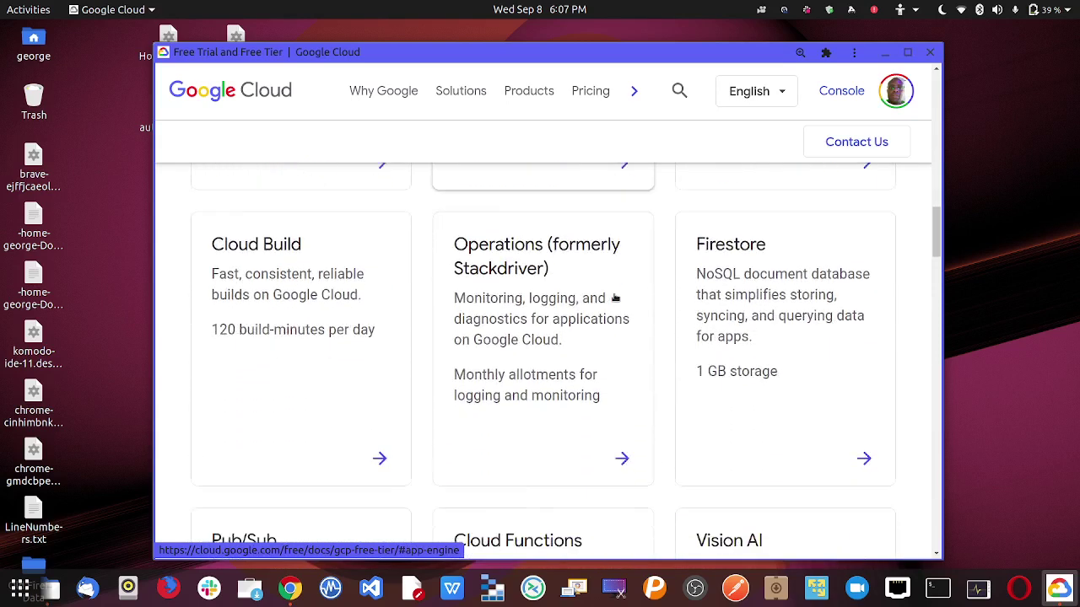
pyautogui.scroll(-1, 615, 297)
pyautogui.scroll(-10, 615, 297)
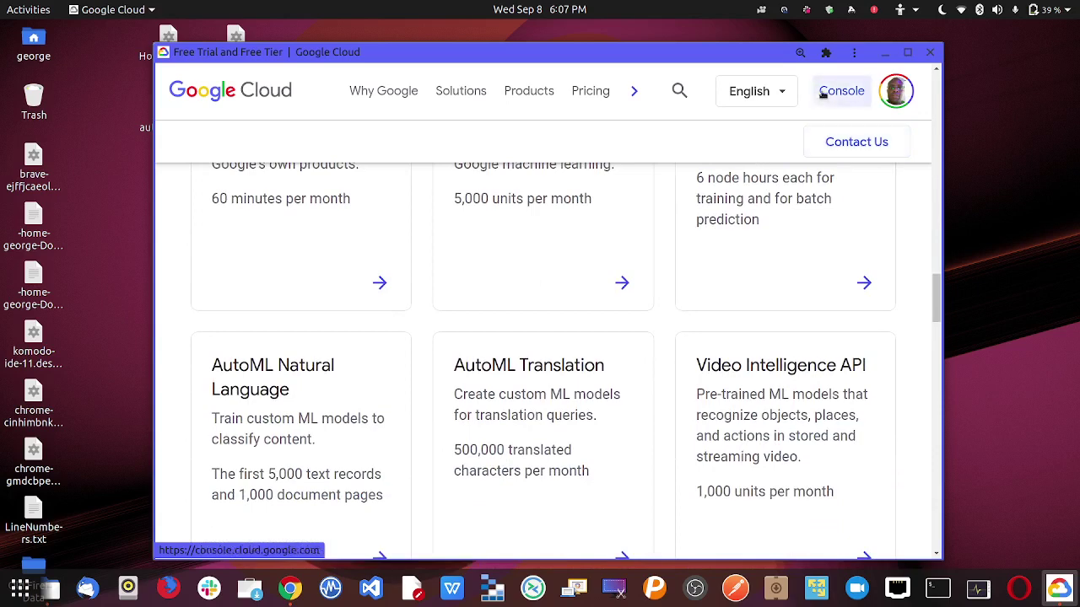
# Minimize the Google Cloud window and switch to Chrome, showing the continuous delivery architecture page
pyautogui.click(884, 56)
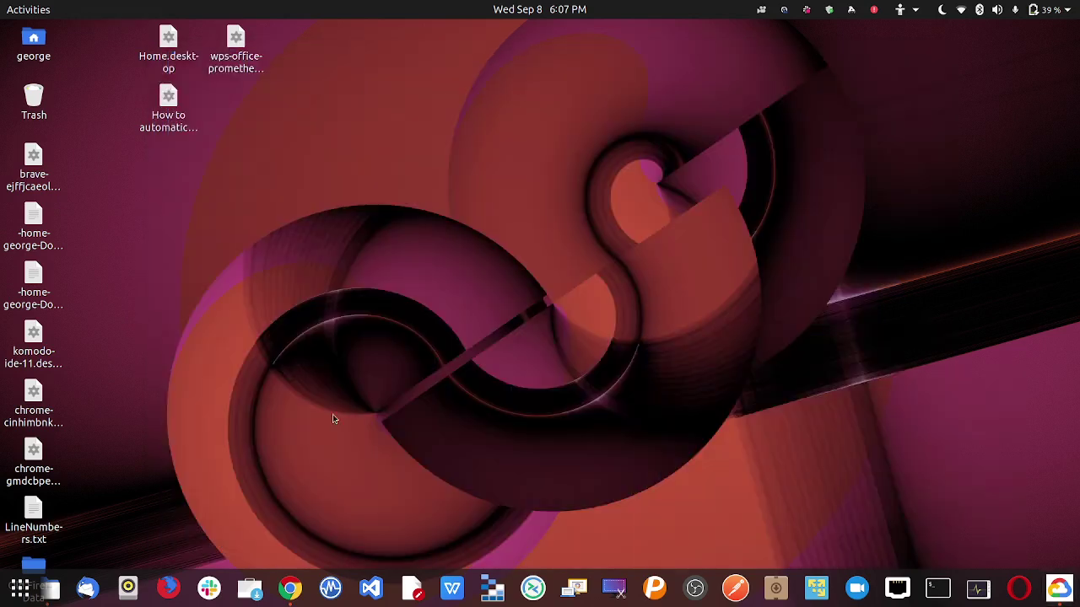
pyautogui.click(296, 594)
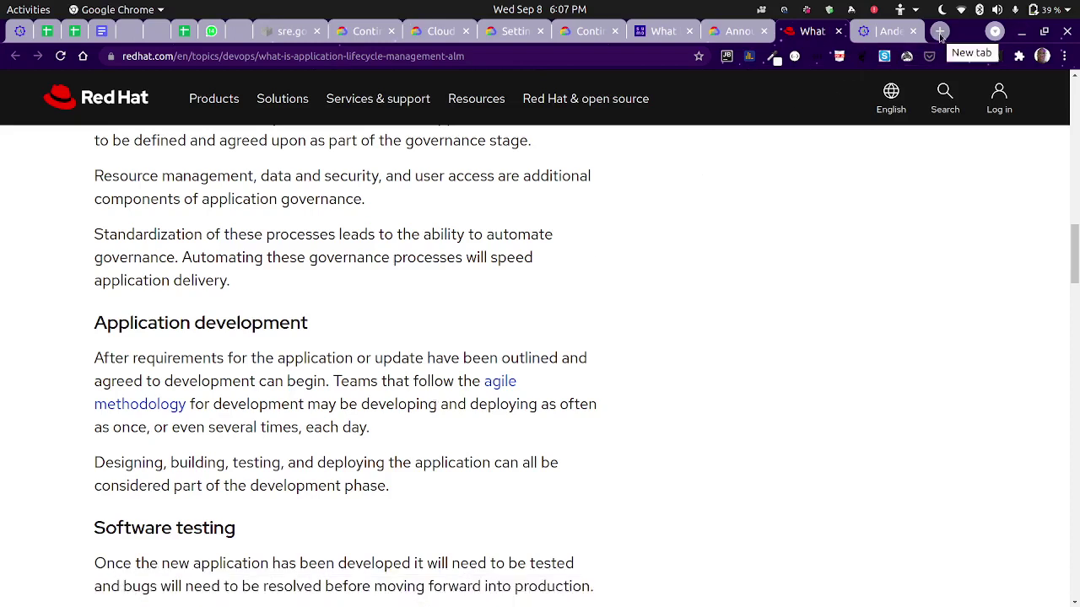
pyautogui.click(588, 32)
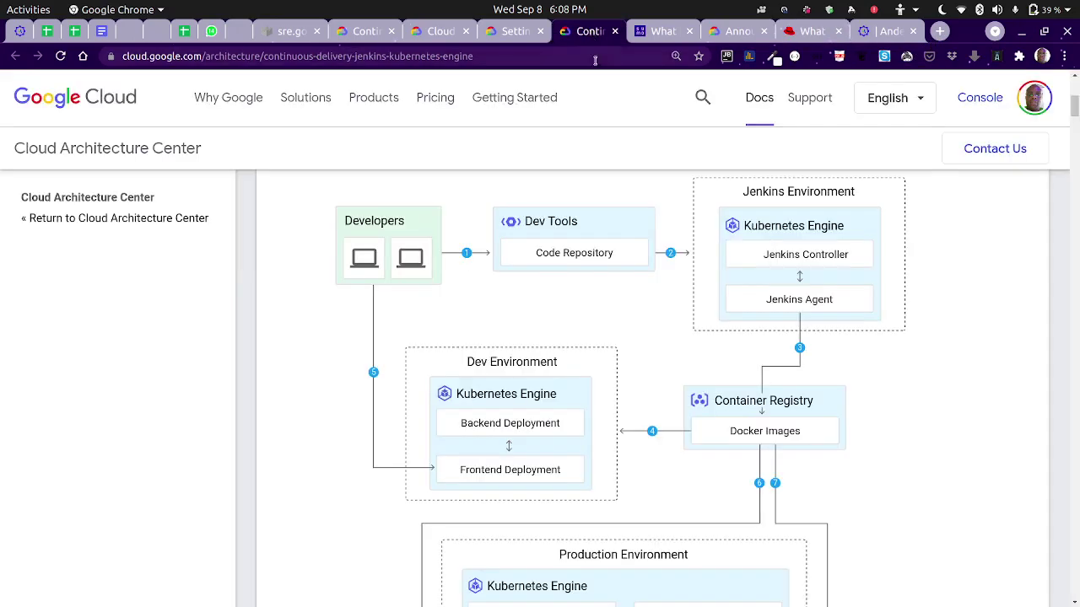
# Search for Google Cloud Platform in a new browser tab and open the Google Cloud site
pyautogui.click(939, 31)
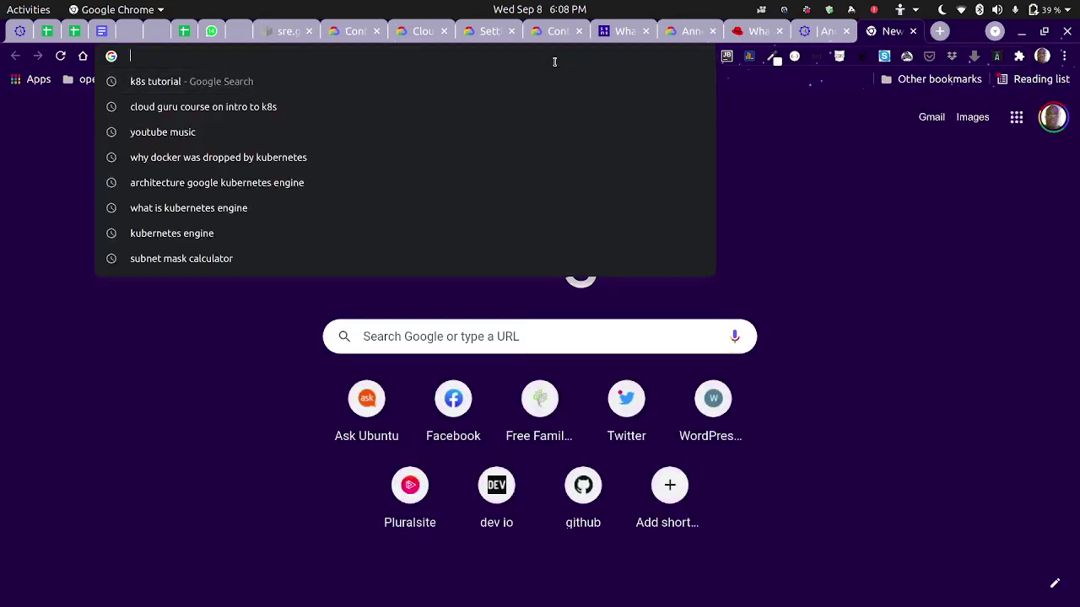
pyautogui.write('goo')
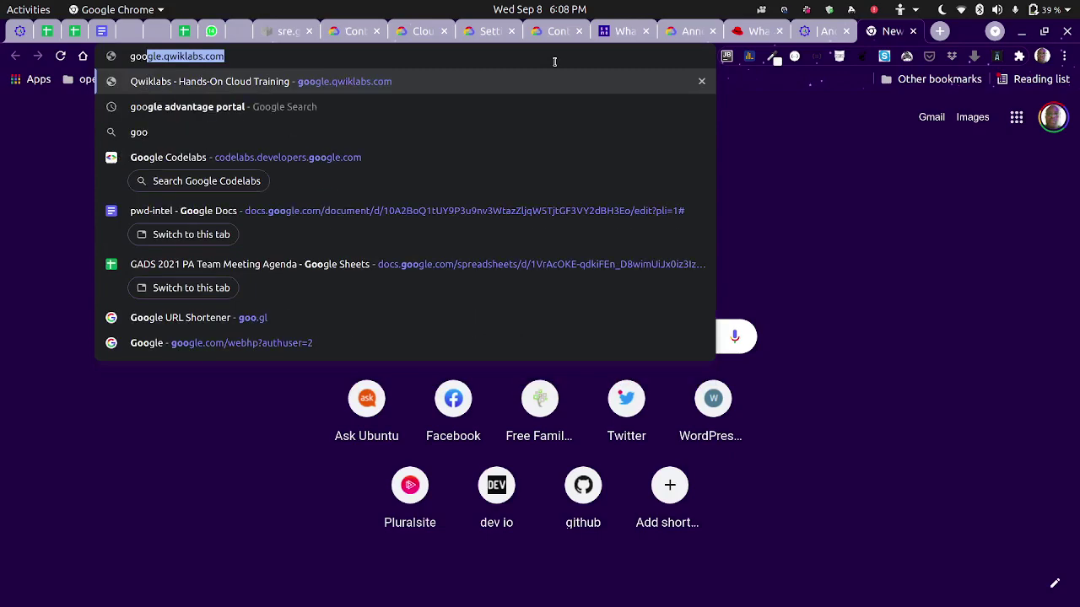
pyautogui.press('BackSpace')
pyautogui.write('gl')
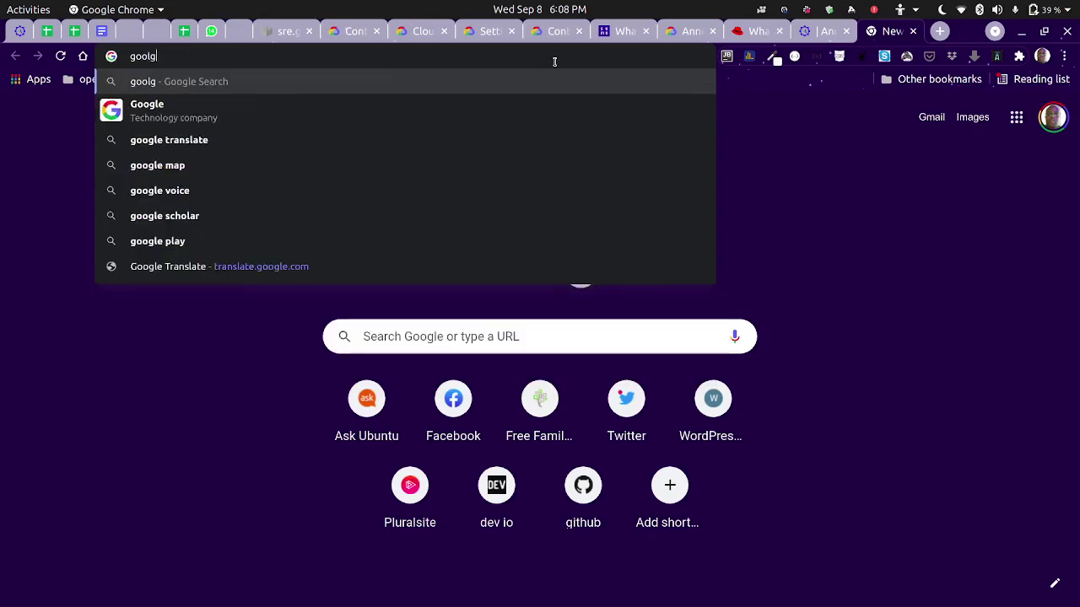
pyautogui.press('BackSpace')
pyautogui.press('BackSpace')
pyautogui.write('gle cloud pal')
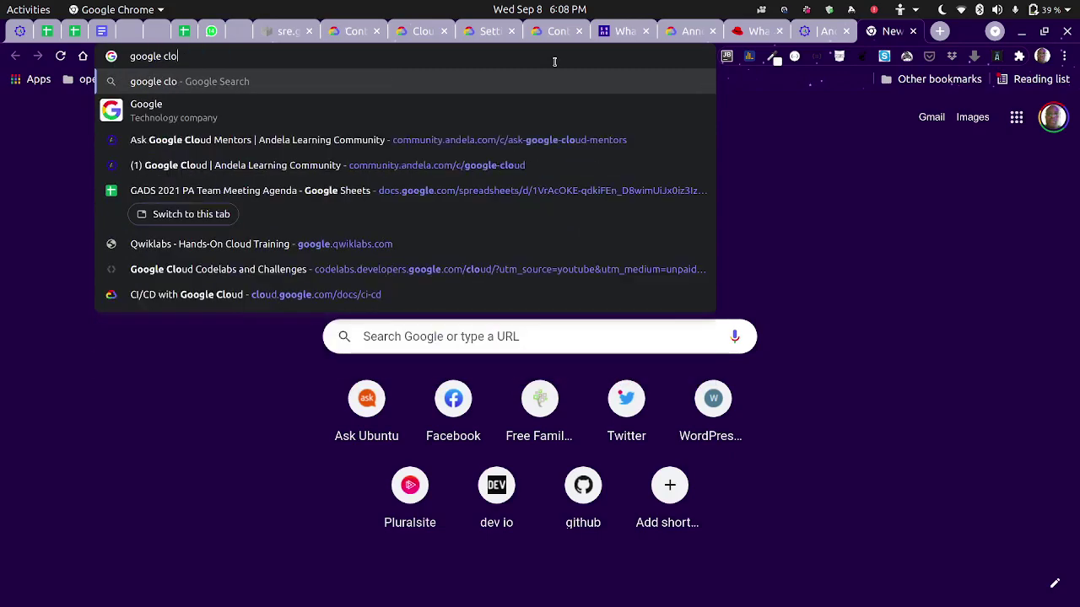
pyautogui.press('BackSpace')
pyautogui.press('BackSpace')
pyautogui.write('l')
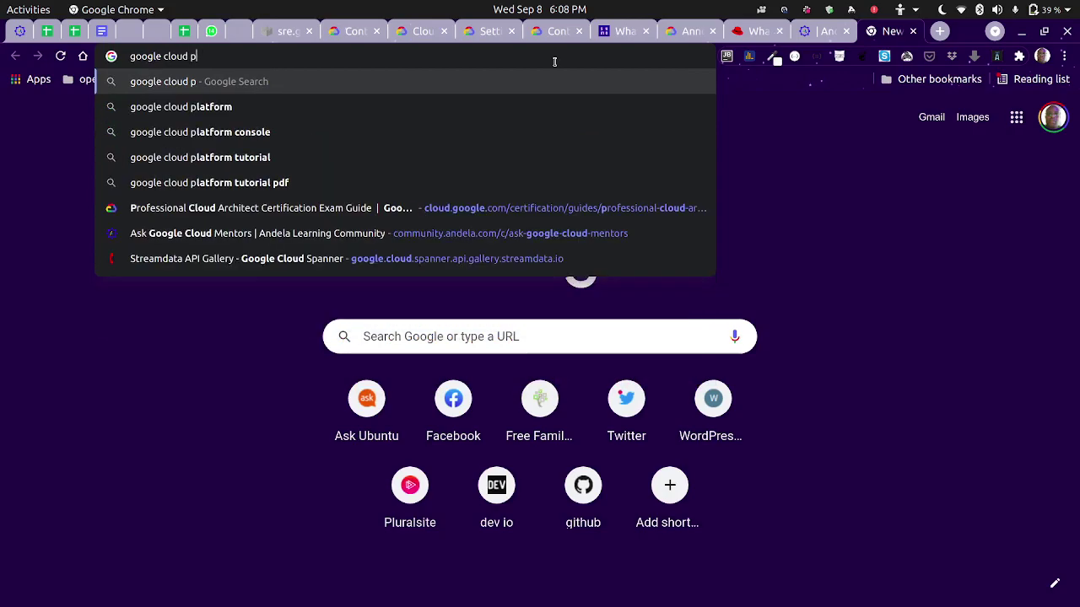
pyautogui.press('BackSpace')
pyautogui.write('la')
pyautogui.press('Return')
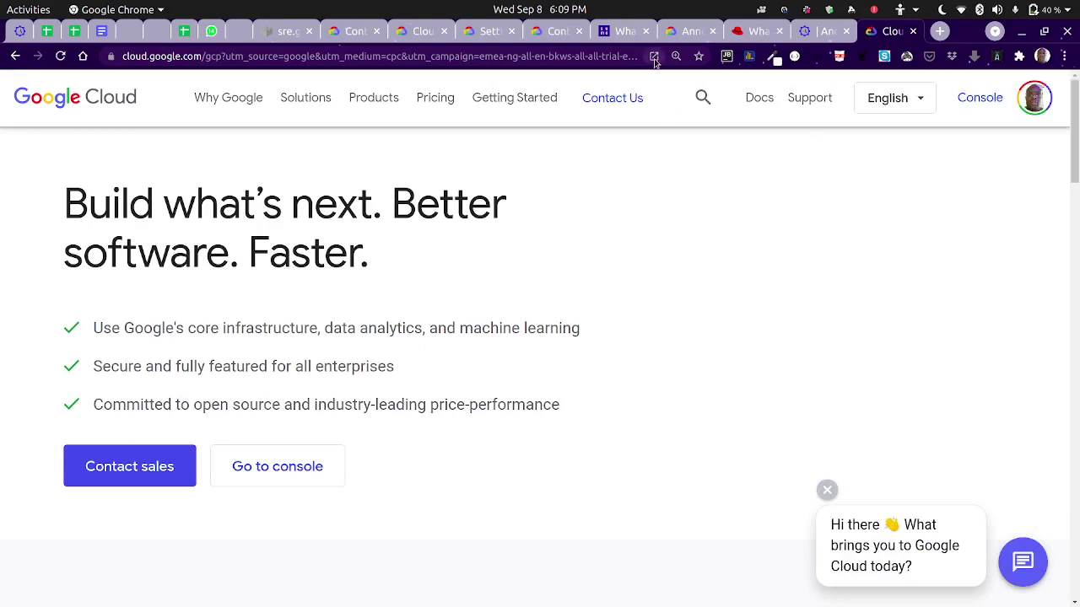
# Dismiss the Qwiklabs notification and open the current page in the installed Google Cloud app
pyautogui.click(1065, 59)
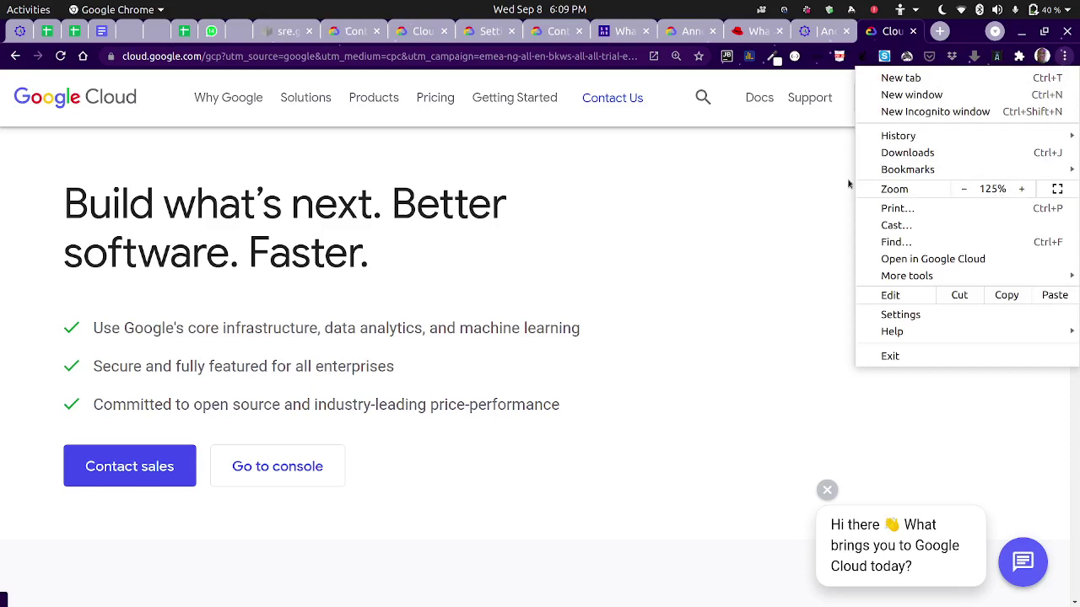
pyautogui.click(771, 201)
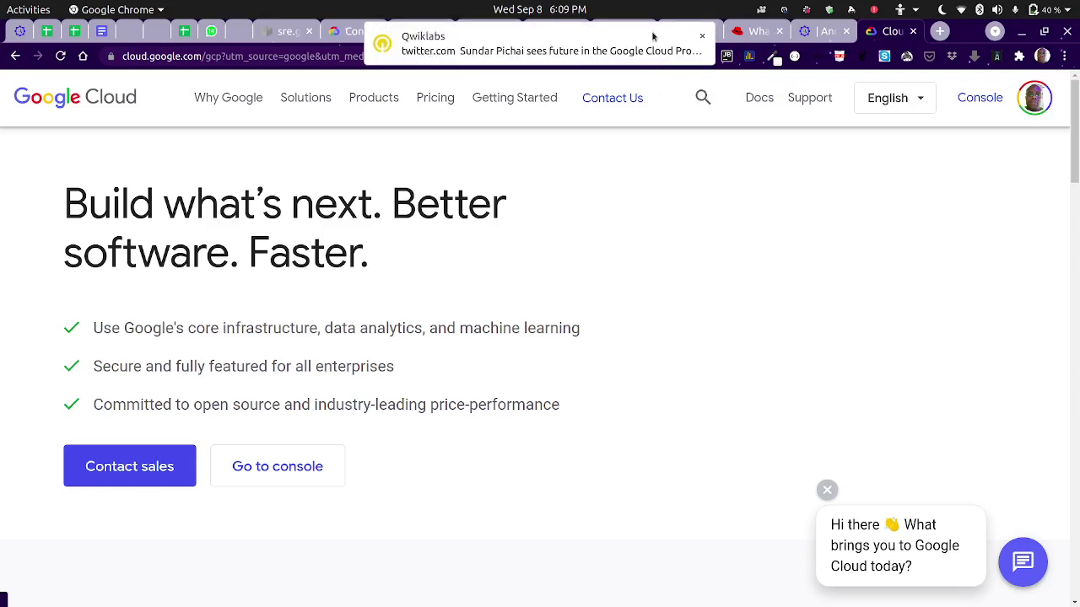
pyautogui.click(703, 39)
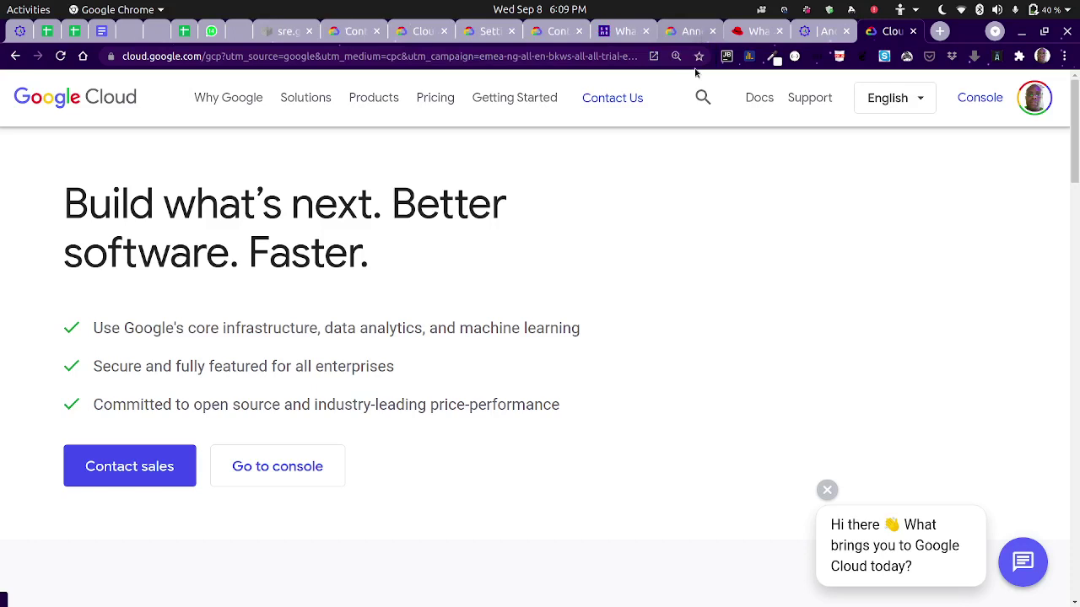
pyautogui.click(654, 58)
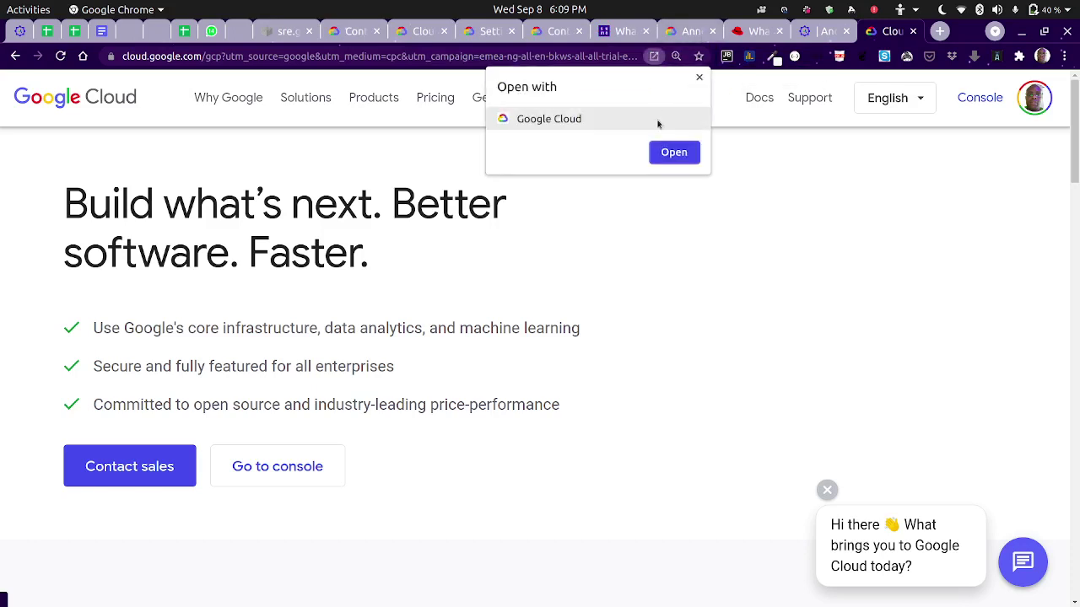
pyautogui.click(671, 153)
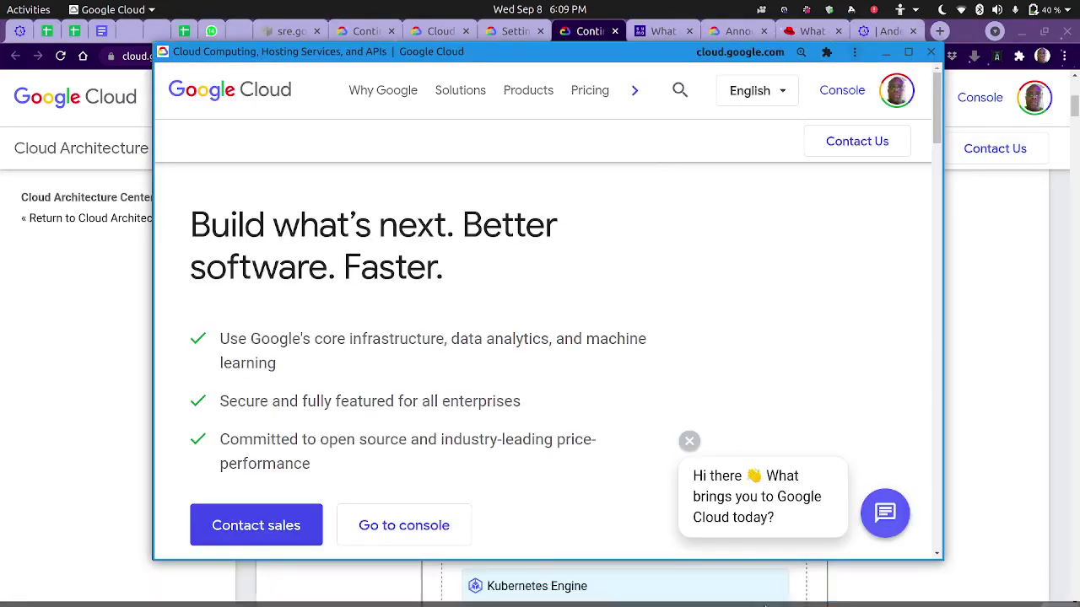
# Close the installed Google Cloud app window and review the Jenkins and Kubernetes Engine continuous delivery pipeline diagram in Chrome
pyautogui.moveTo(953, 604)
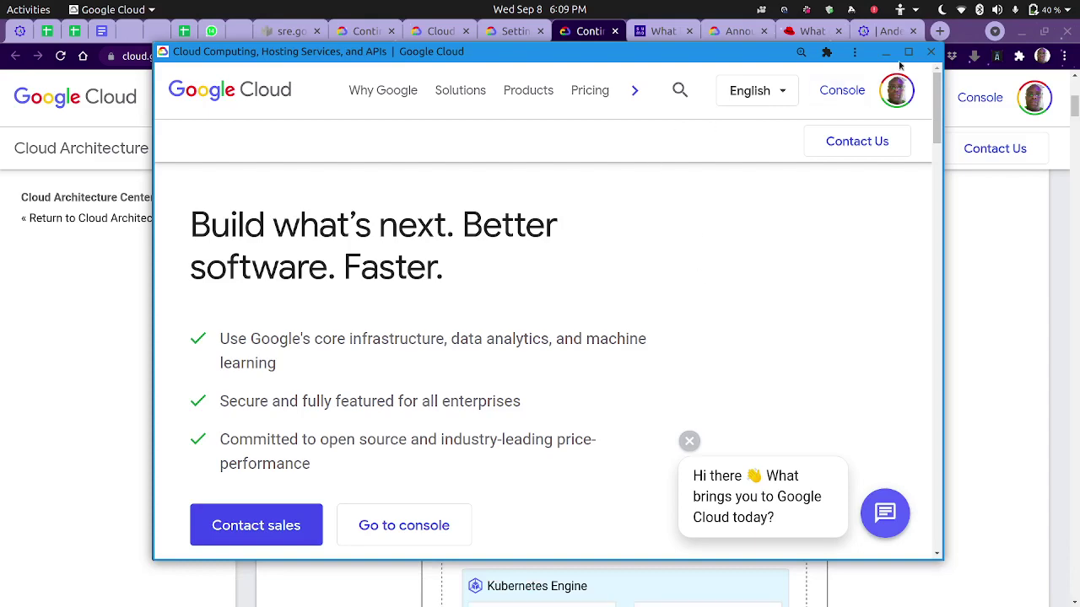
pyautogui.click(931, 53)
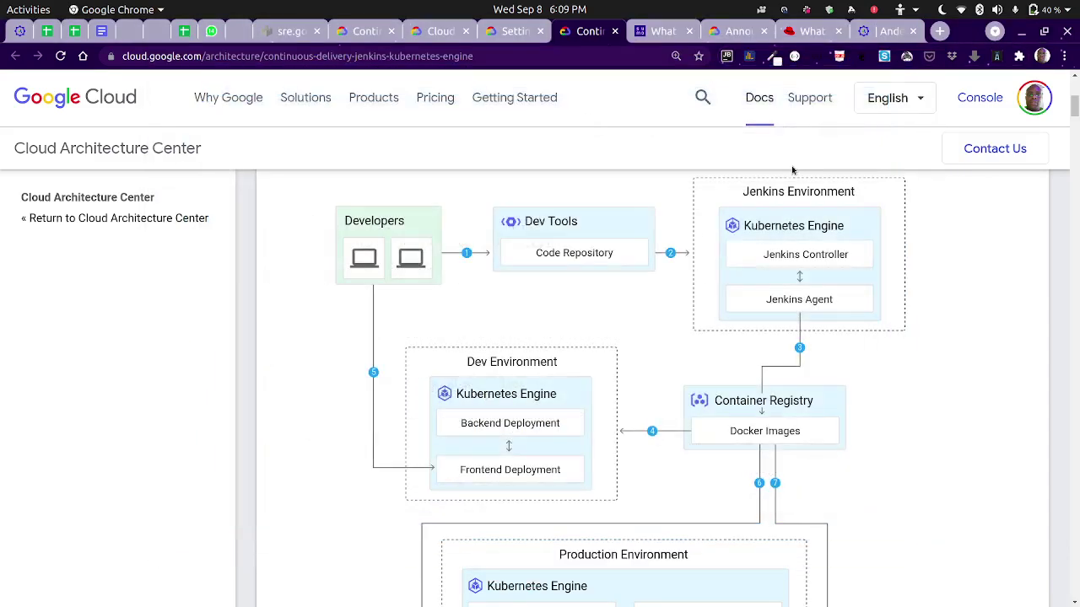
pyautogui.moveTo(897, 590)
pyautogui.scroll(3, 513, 301)
pyautogui.scroll(-3, 513, 300)
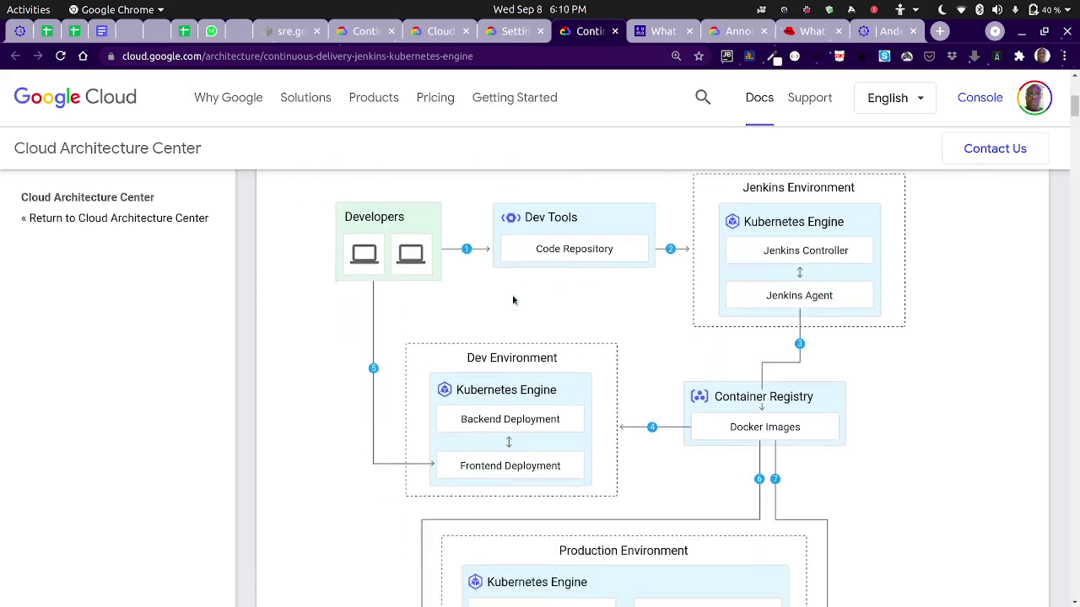
pyautogui.scroll(-4, 513, 301)
pyautogui.scroll(5, 513, 300)
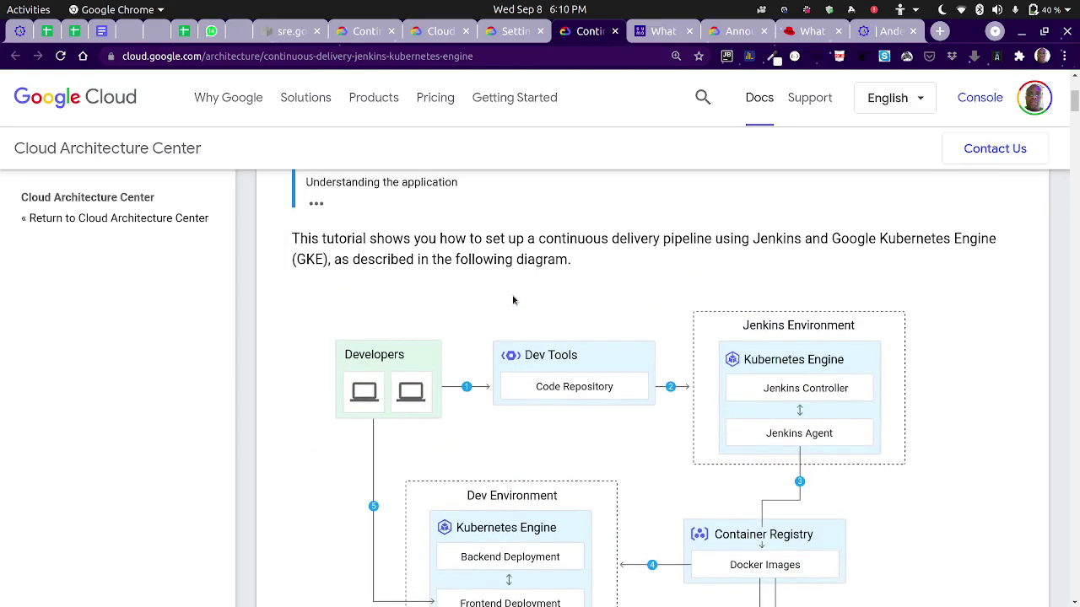
pyautogui.scroll(-2, 481, 282)
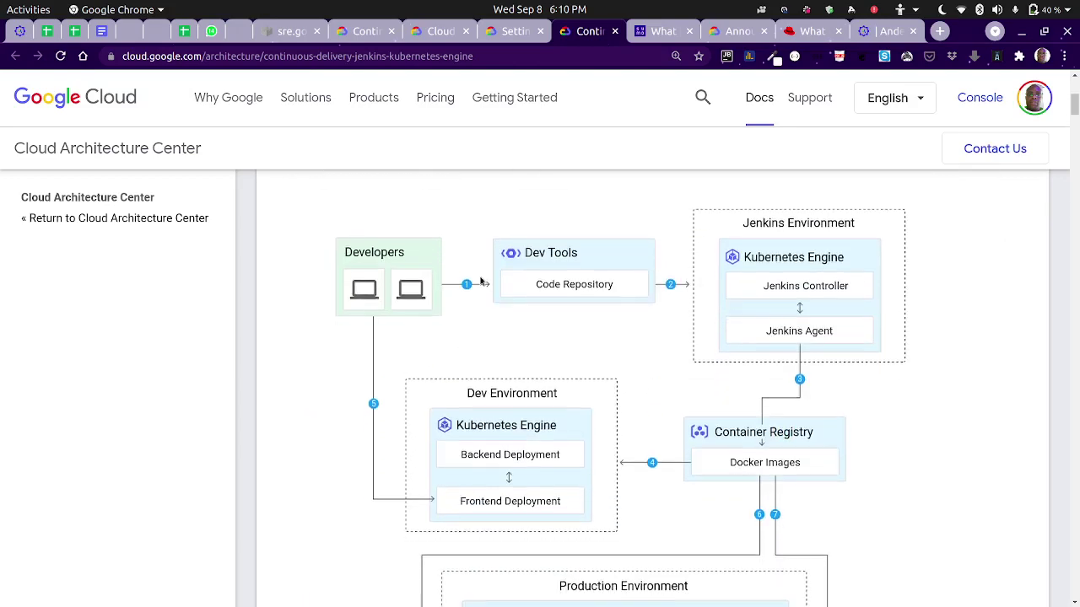
pyautogui.scroll(3, 482, 280)
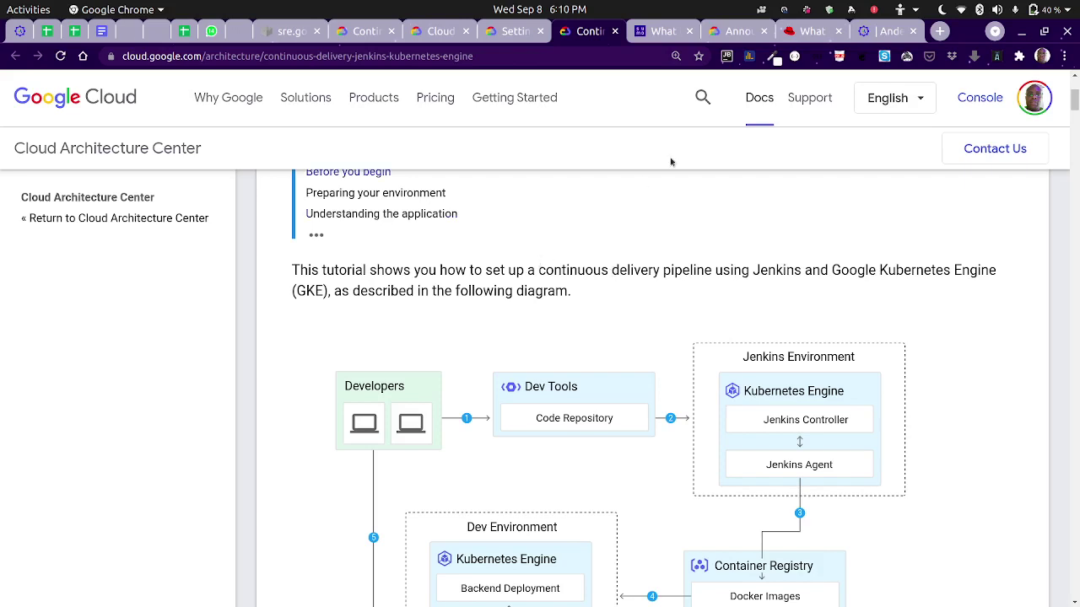
pyautogui.click(784, 12)
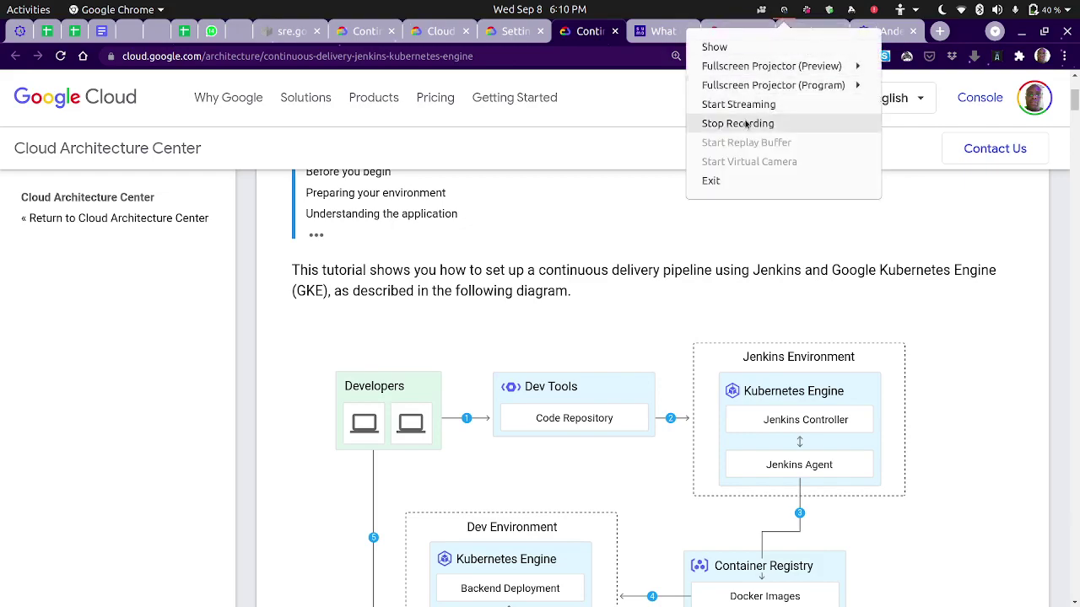